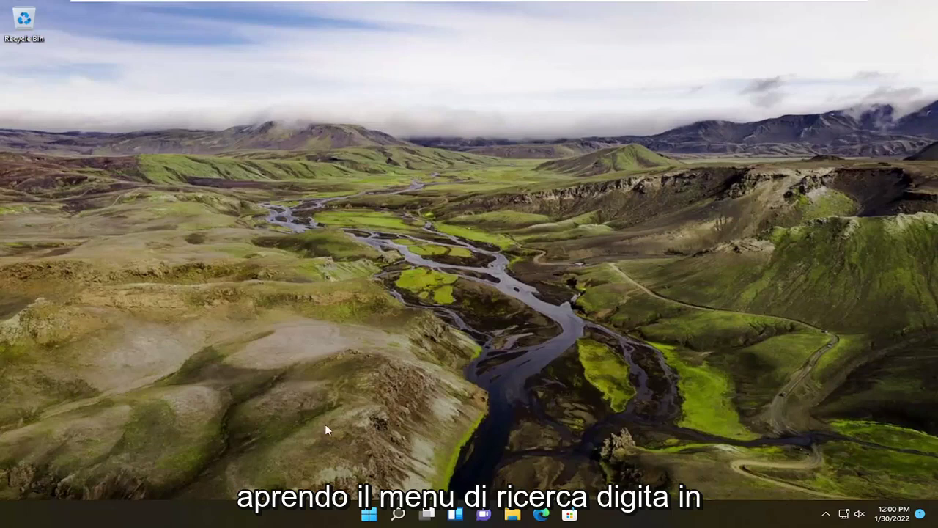
Search for regedit and run Registry Editor as administrator, approving the UAC prompt
click(398, 513)
text(regedit)
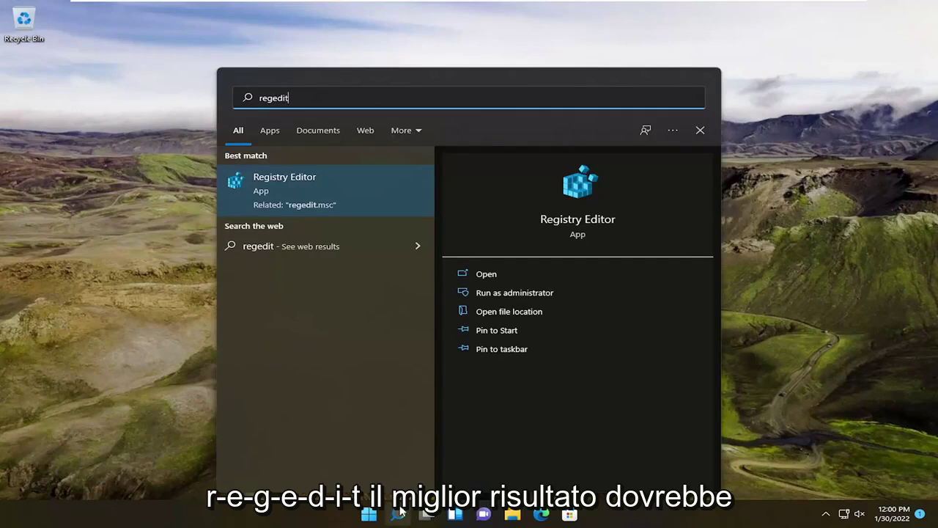
right_click(288, 203)
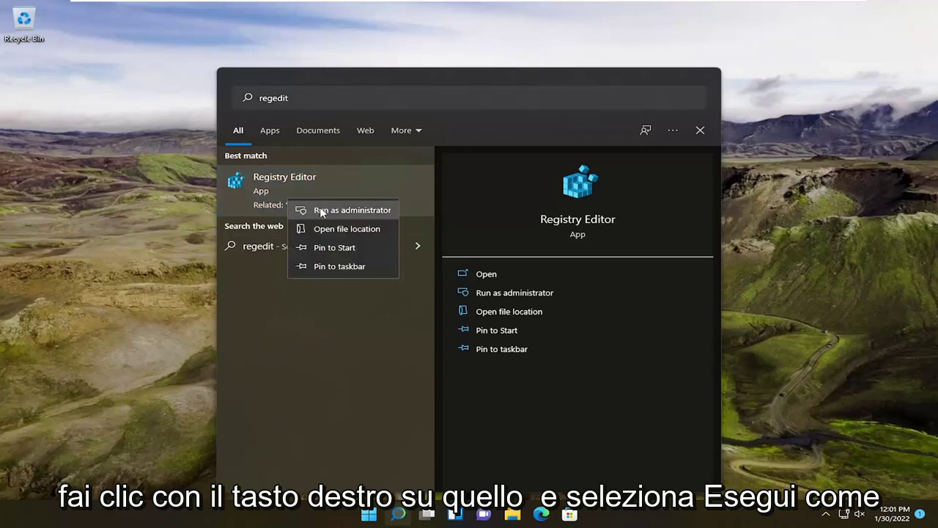
click(320, 211)
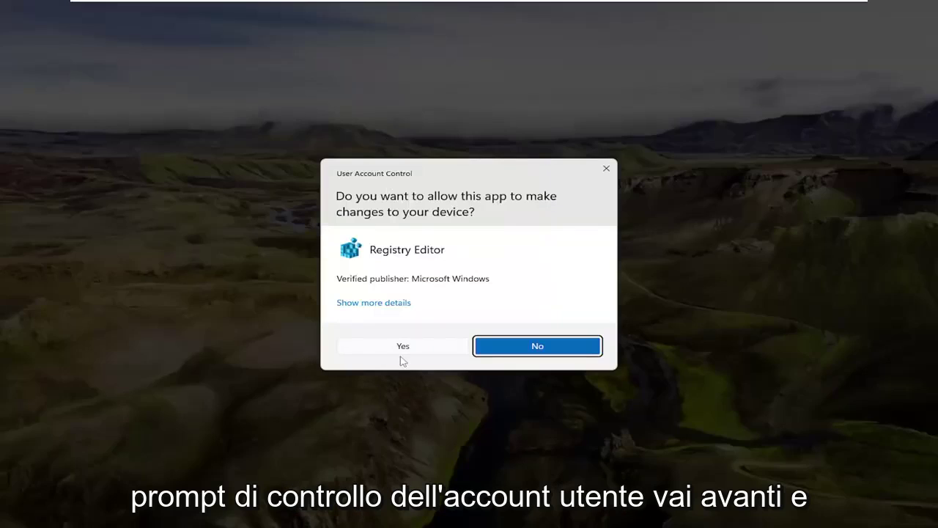
click(402, 353)
Center and enlarge the Registry Editor window, collapsing the tree to HKEY_LOCAL_MACHINE
drag(160, 60, 528, 55)
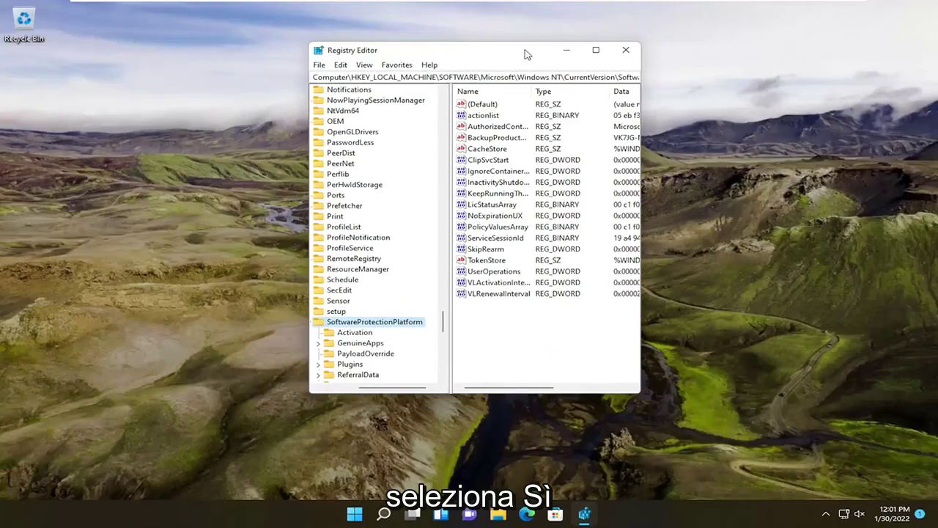
drag(388, 387, 339, 369)
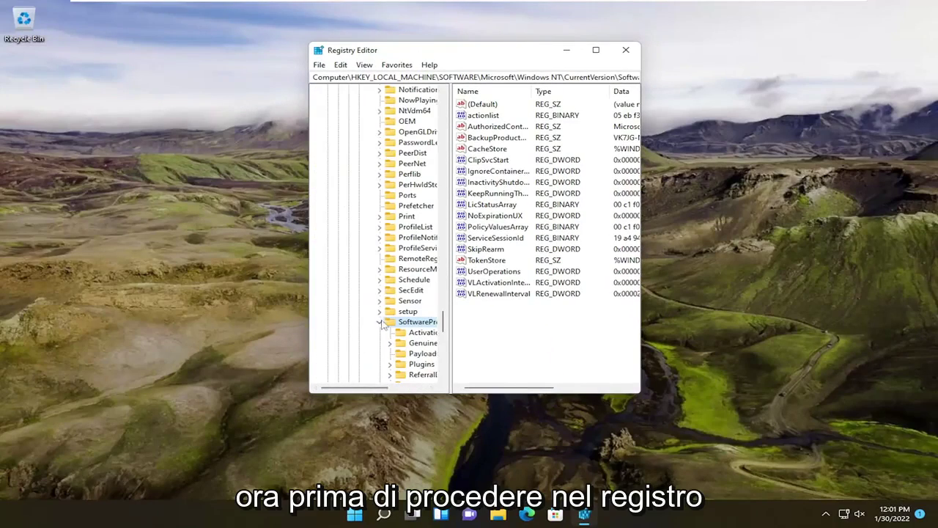
double_click(414, 322)
drag(443, 323, 436, 110)
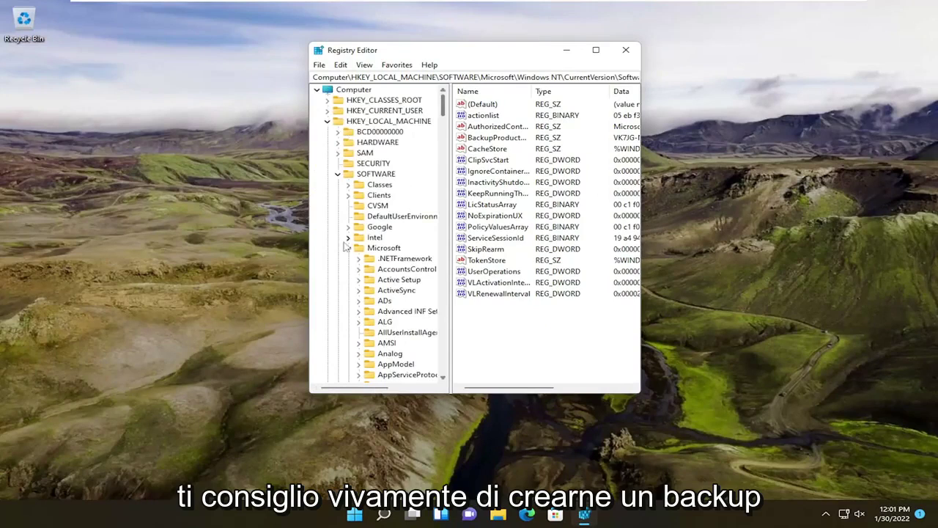
click(349, 249)
click(338, 173)
click(328, 121)
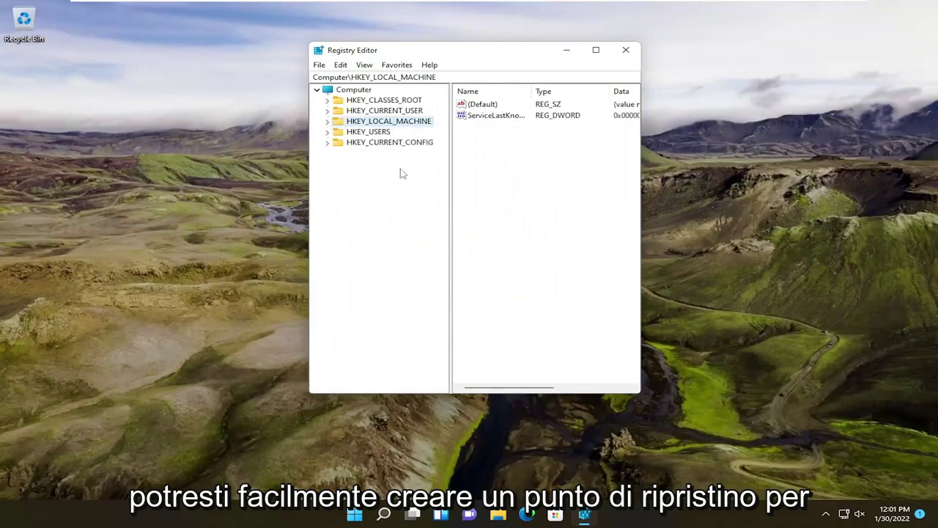
drag(640, 395, 885, 453)
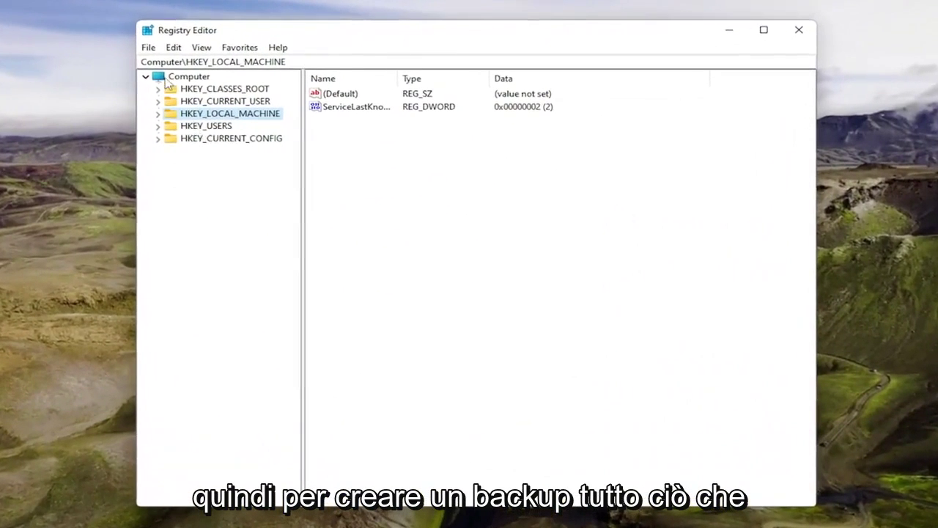
Select Computer and open the registry Export dialog, then open and cancel Import
click(169, 78)
click(149, 47)
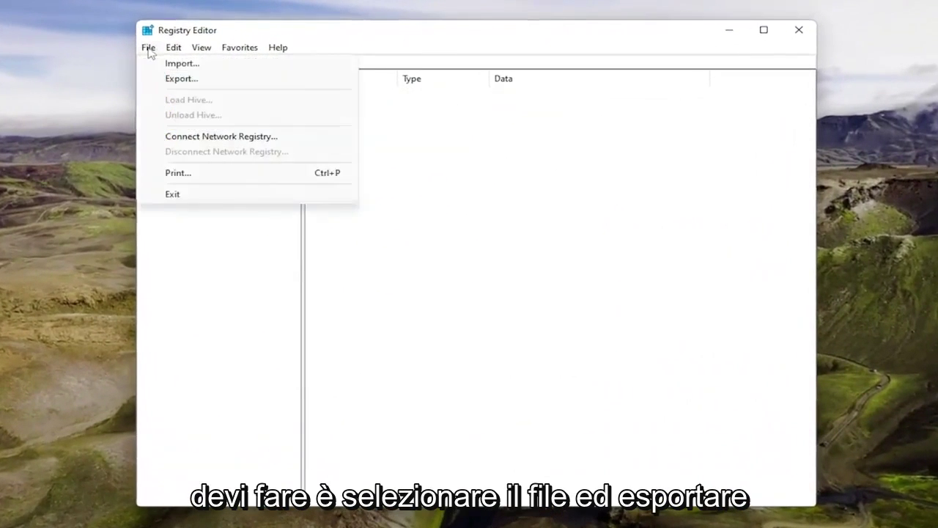
click(176, 78)
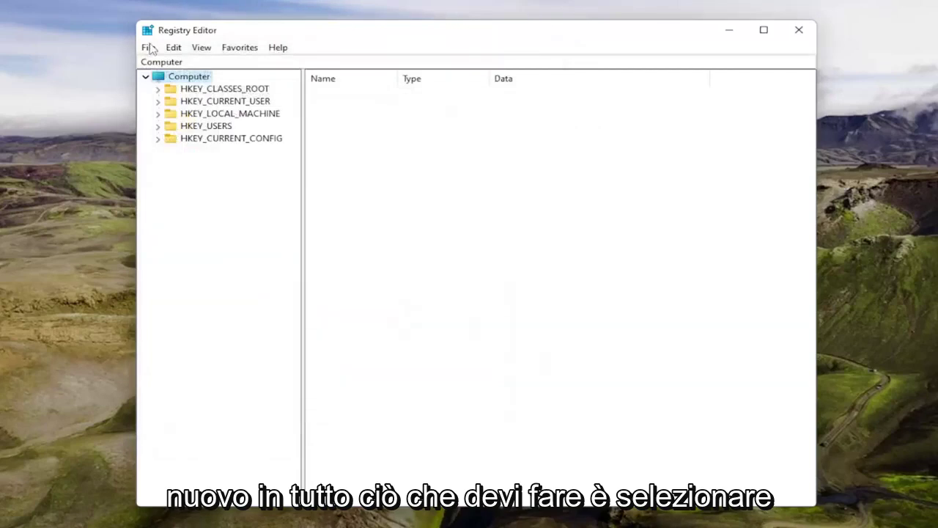
click(176, 63)
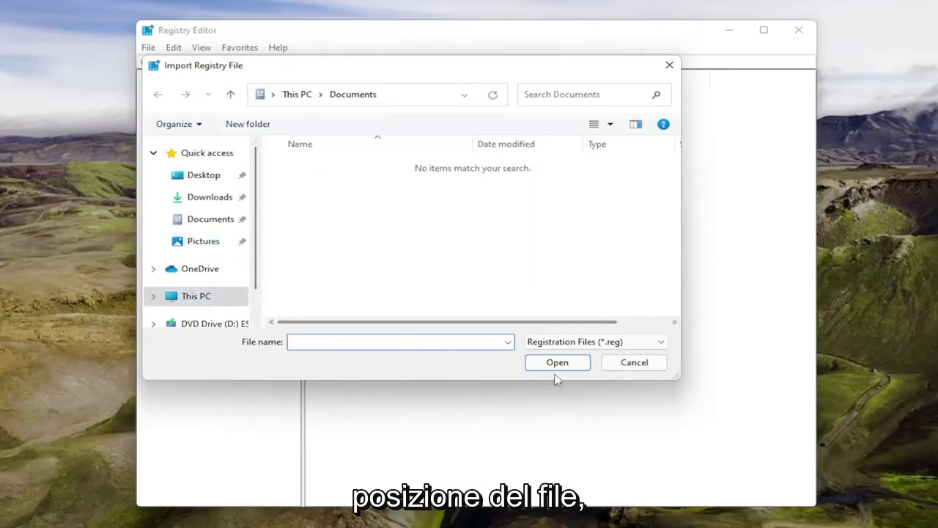
click(635, 363)
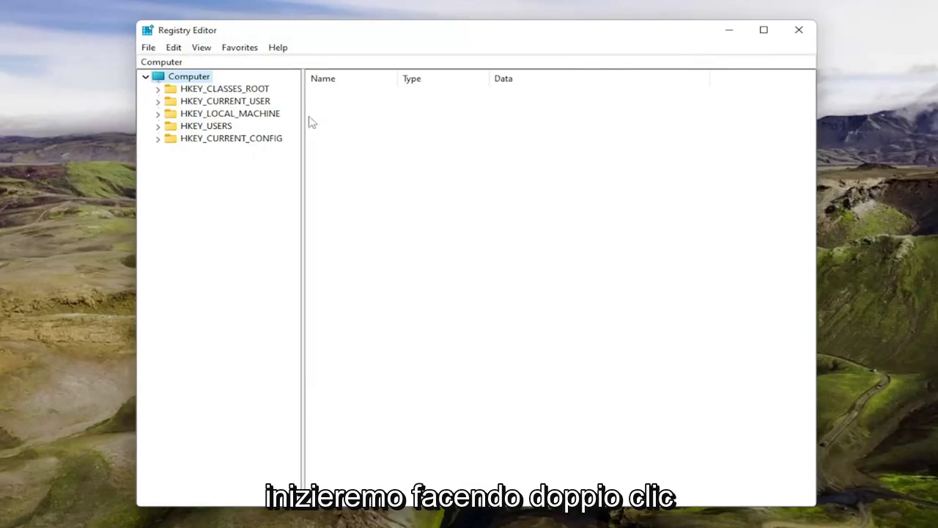
Expand HKEY_LOCAL_MACHINE\SYSTEM\CurrentControlSet\Control in the key tree
double_click(249, 114)
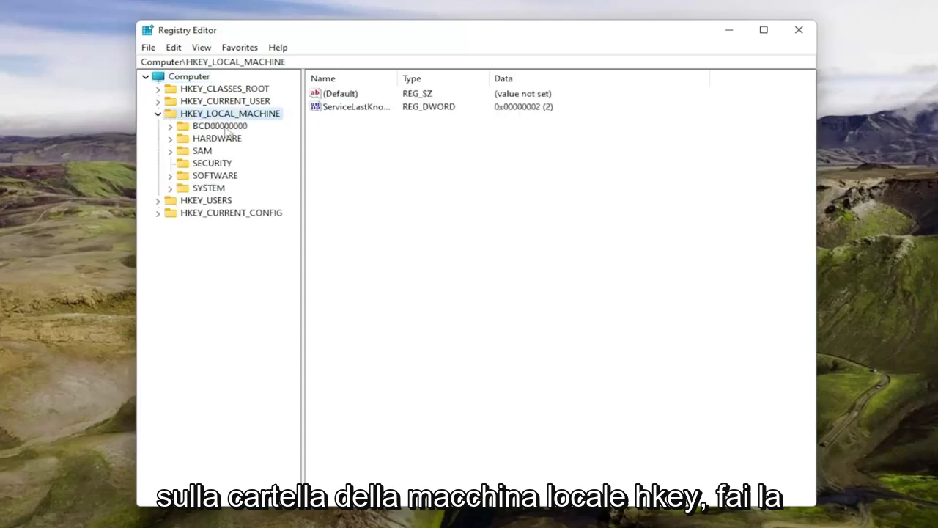
double_click(209, 189)
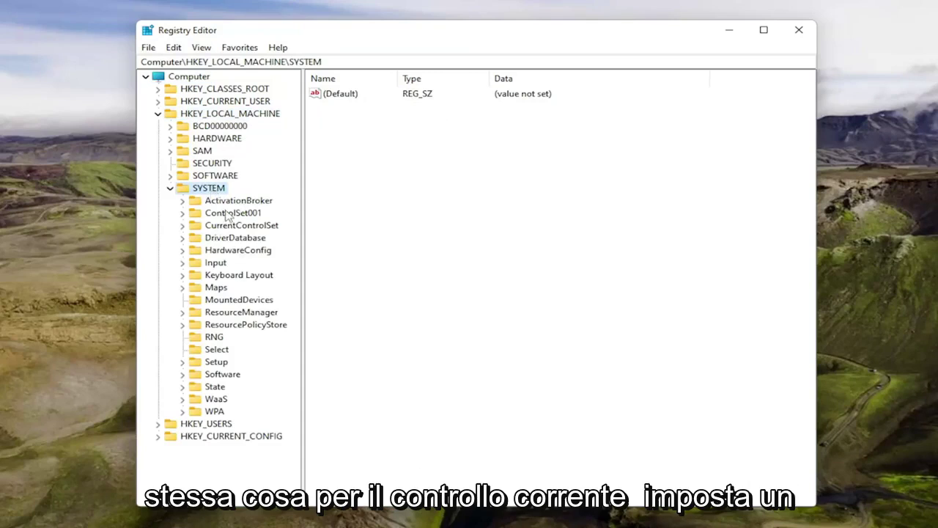
click(227, 212)
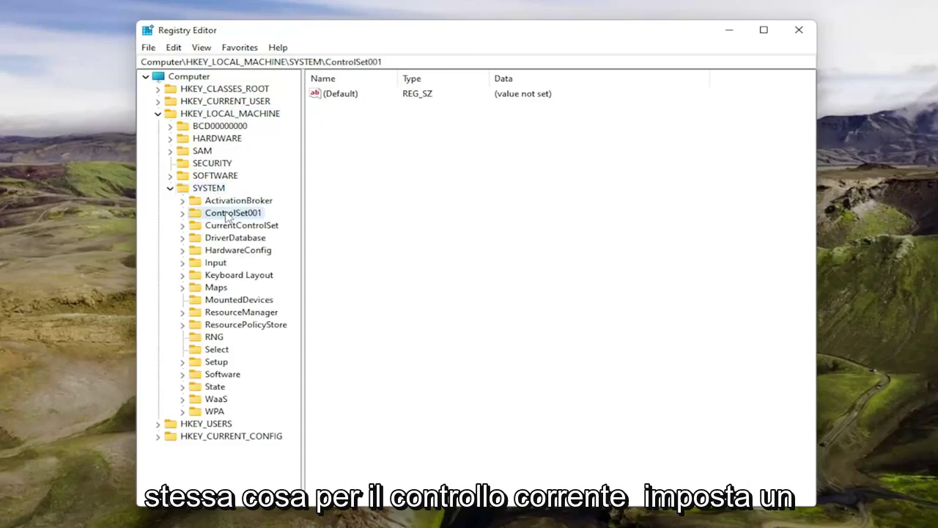
double_click(231, 225)
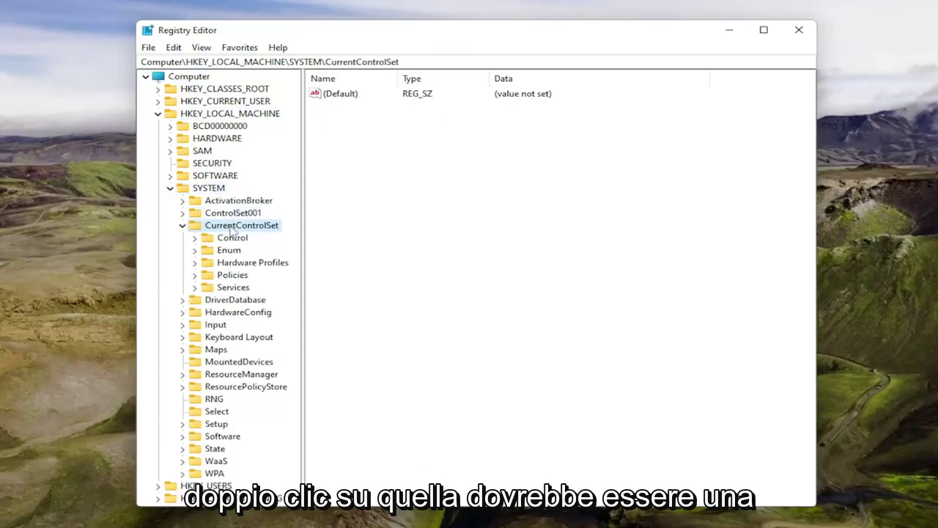
click(222, 242)
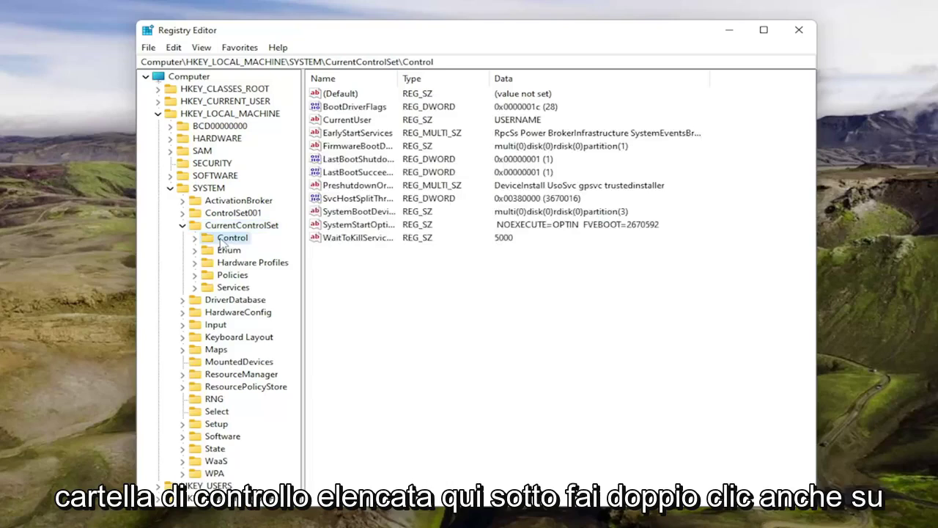
double_click(223, 242)
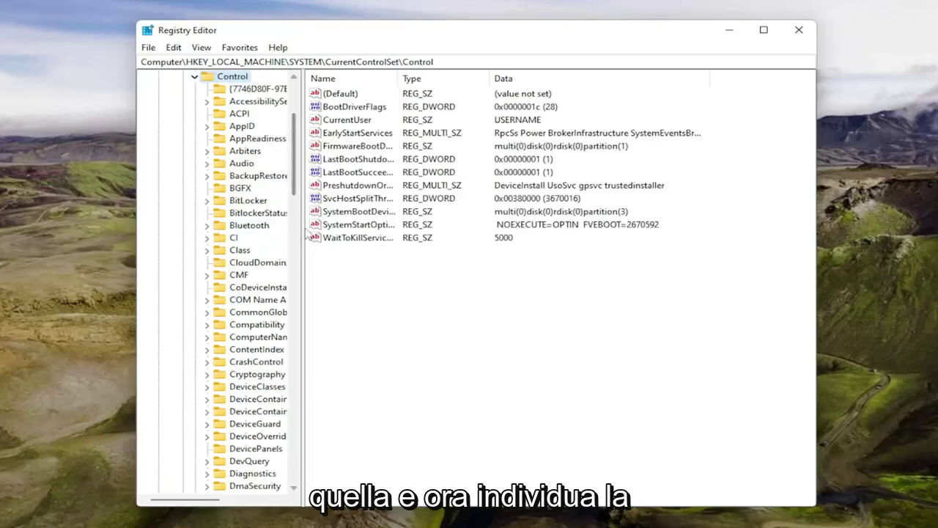
Widen the tree pane, browse Storage and StorageManagement, then return to select Control
scroll(304, 232, down, 10)
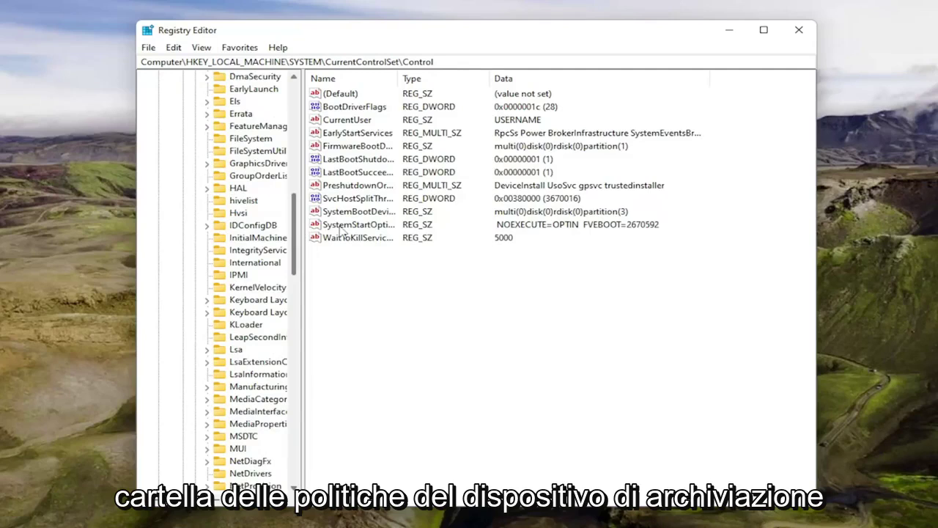
drag(301, 238, 396, 238)
scroll(294, 293, down, 7)
scroll(294, 330, down, 8)
click(244, 386)
click(265, 399)
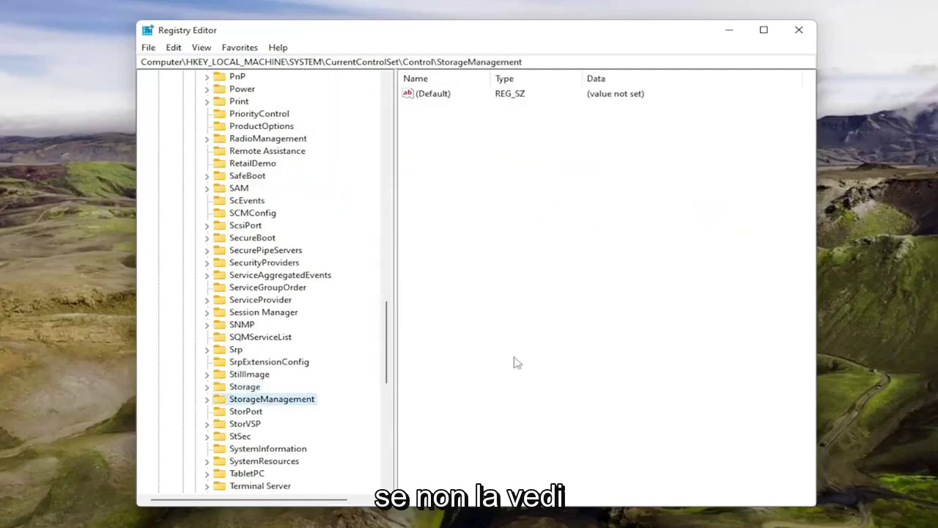
scroll(266, 315, up, 2)
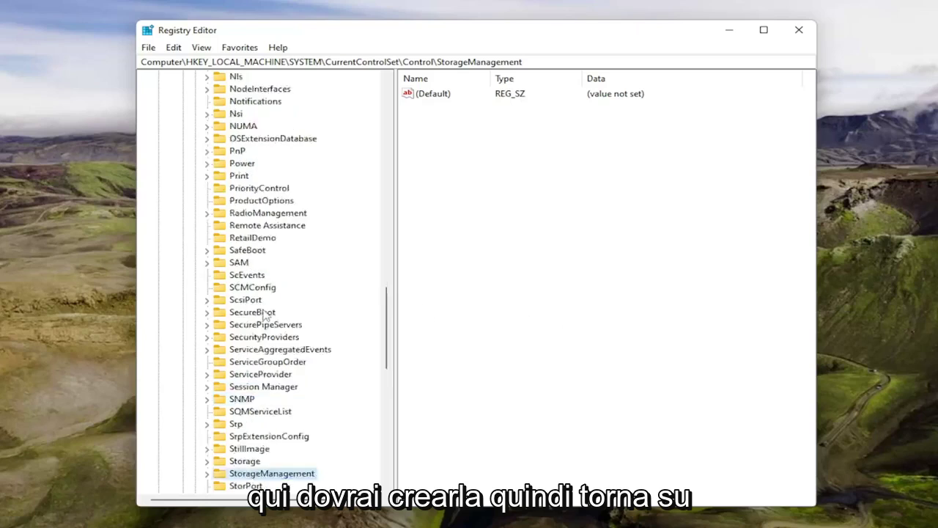
scroll(266, 315, up, 12)
scroll(265, 315, up, 8)
scroll(265, 316, up, 7)
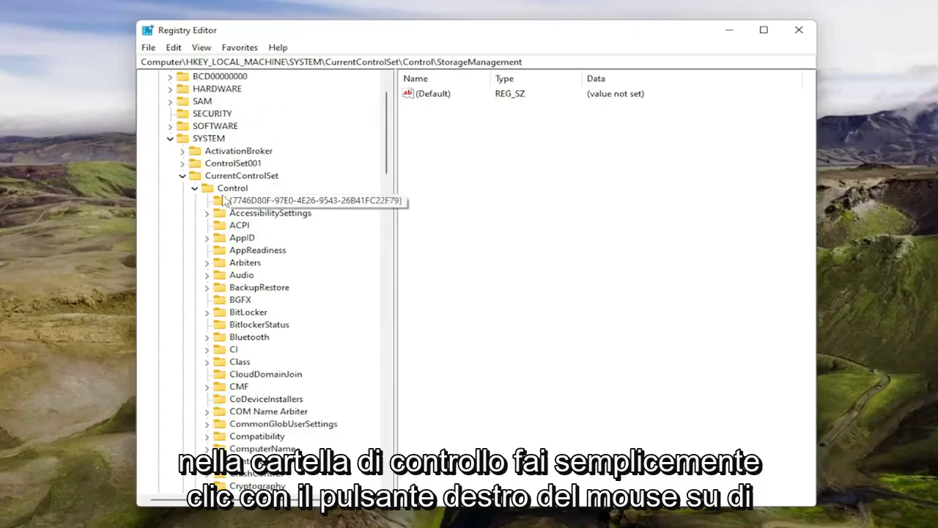
click(227, 189)
Add a subkey named StorageDevicePolicies under Control and select it
right_click(232, 189)
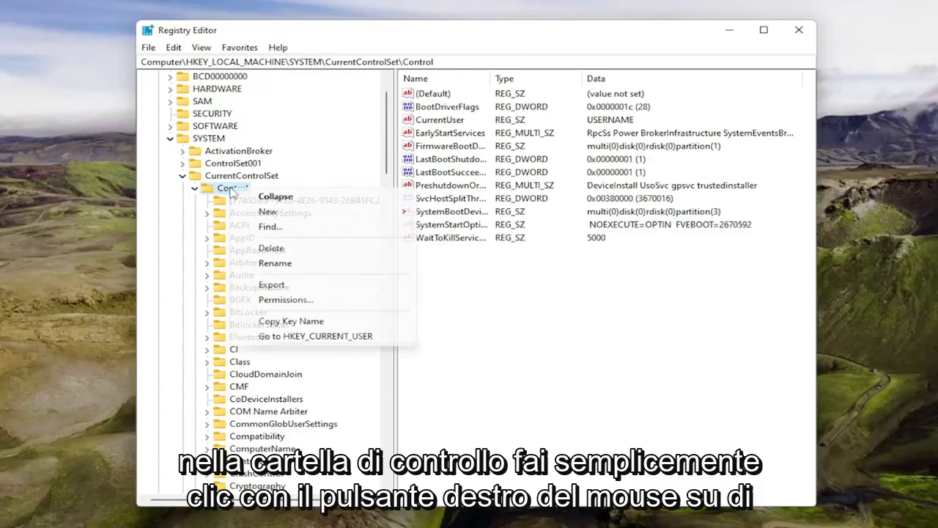
mouse_move(323, 211)
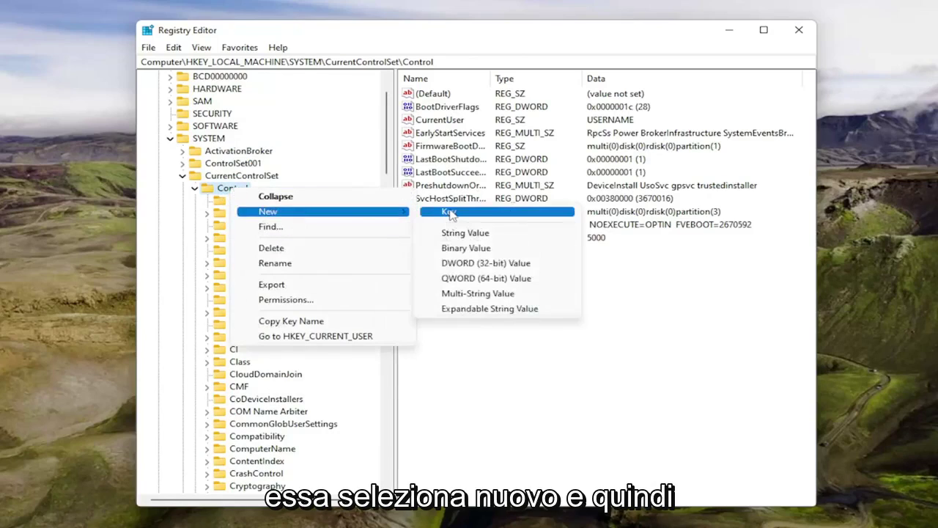
click(449, 212)
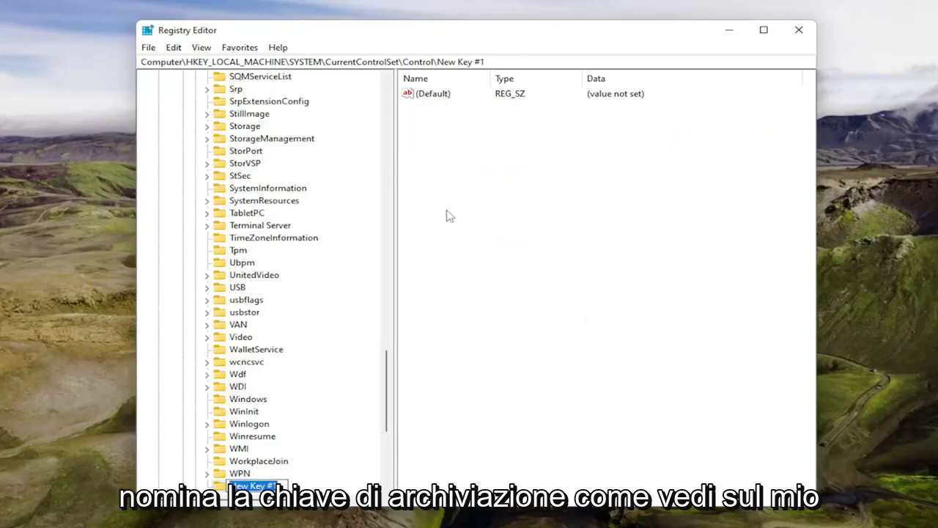
text(Storage)
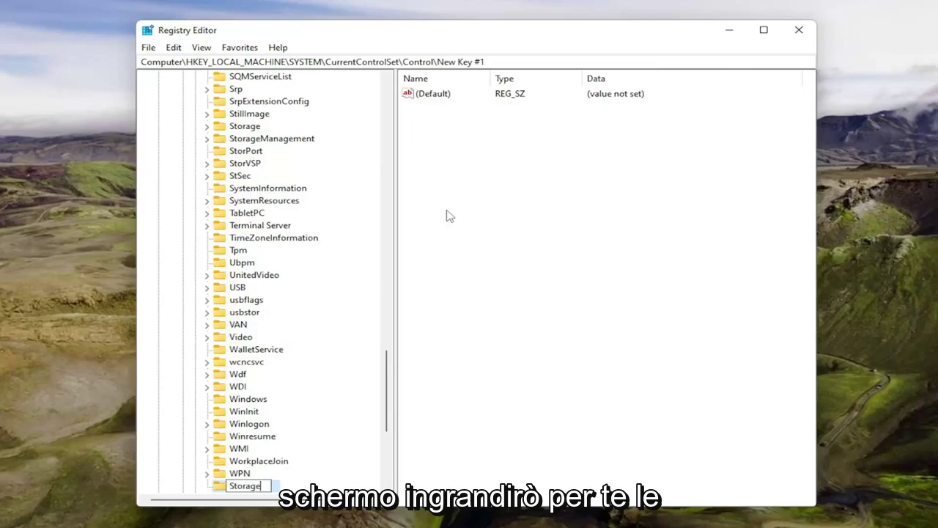
key(Return)
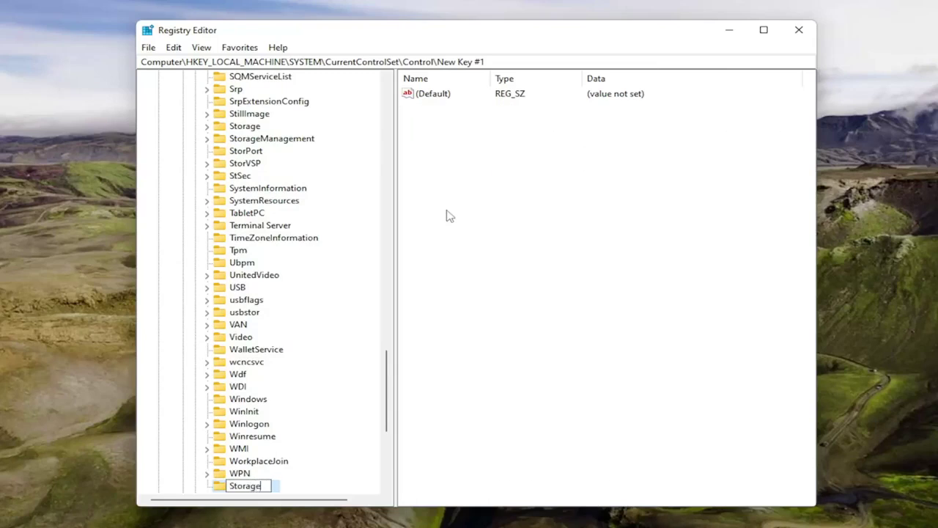
text(DevicePolicies)
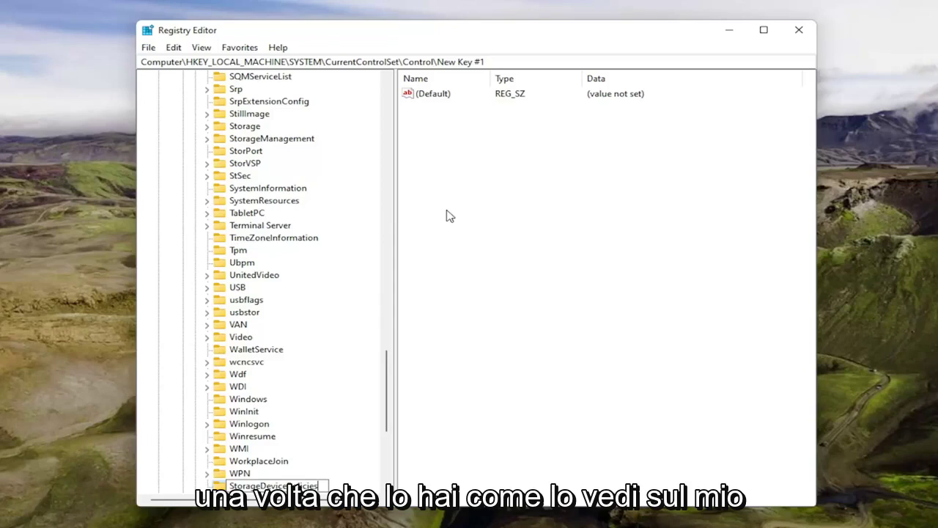
key(Return)
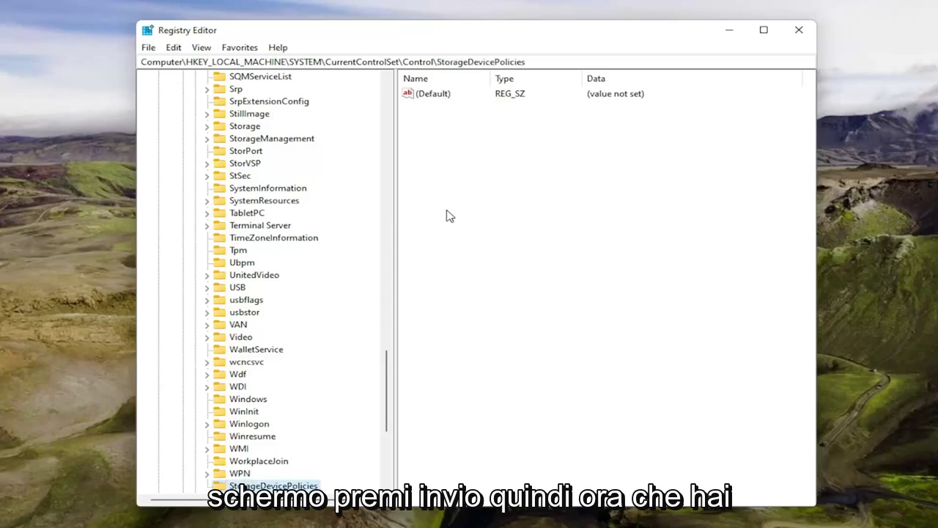
click(490, 159)
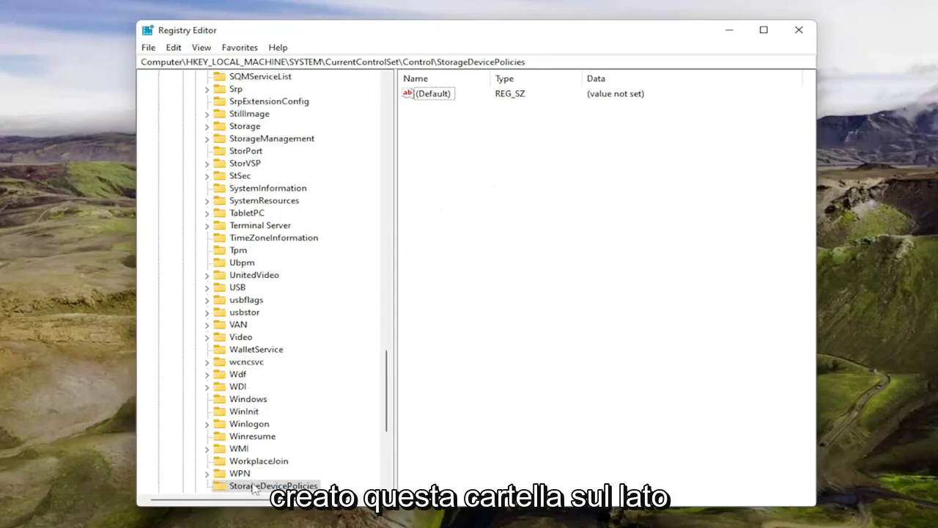
Create a DWORD (32-bit) value named WriteProtect and confirm its data as 0
right_click(440, 136)
mouse_move(477, 141)
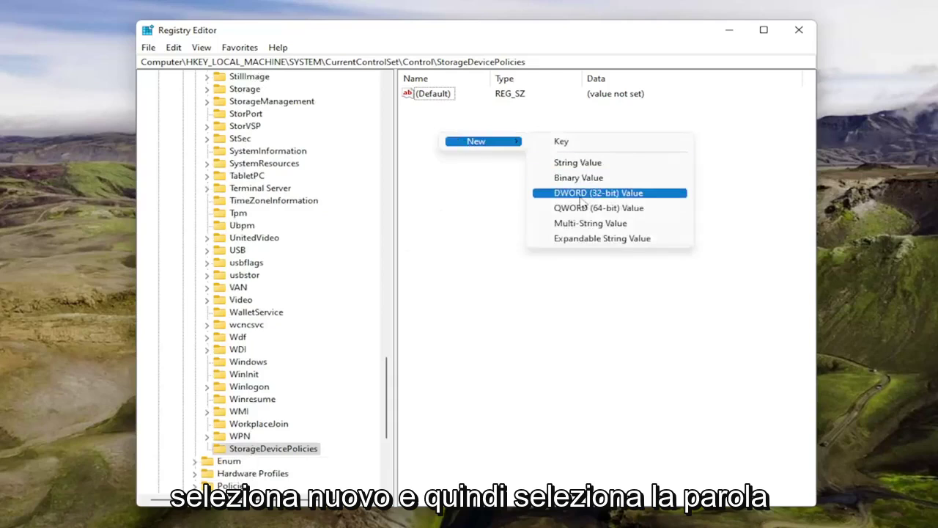
click(582, 195)
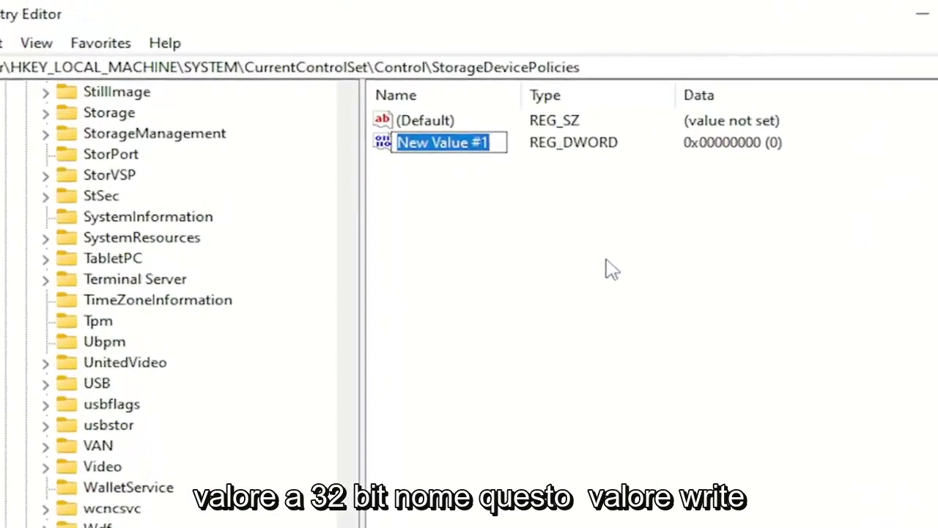
text(W)
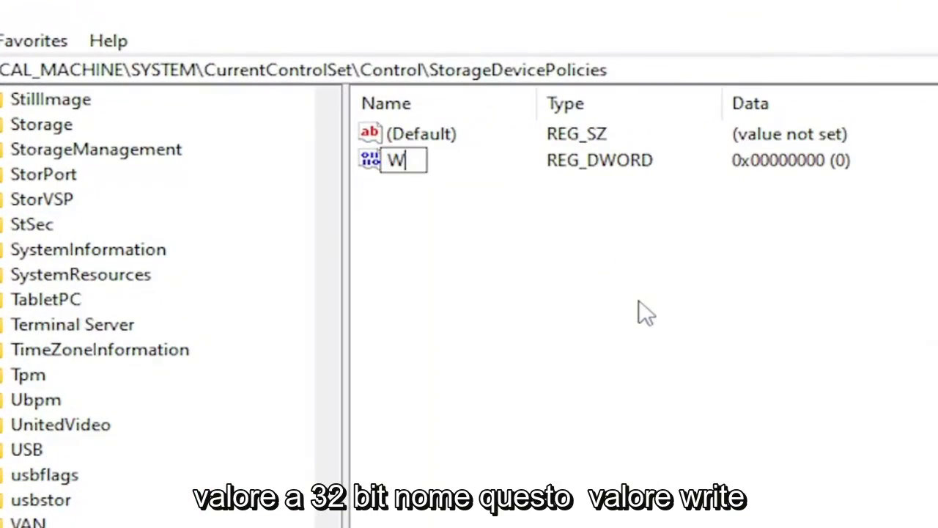
text(riteProt)
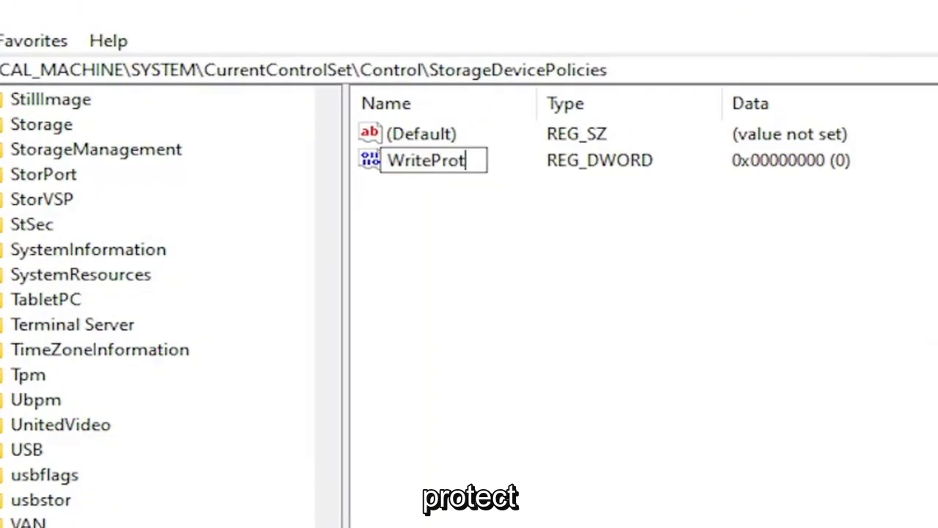
text(ect)
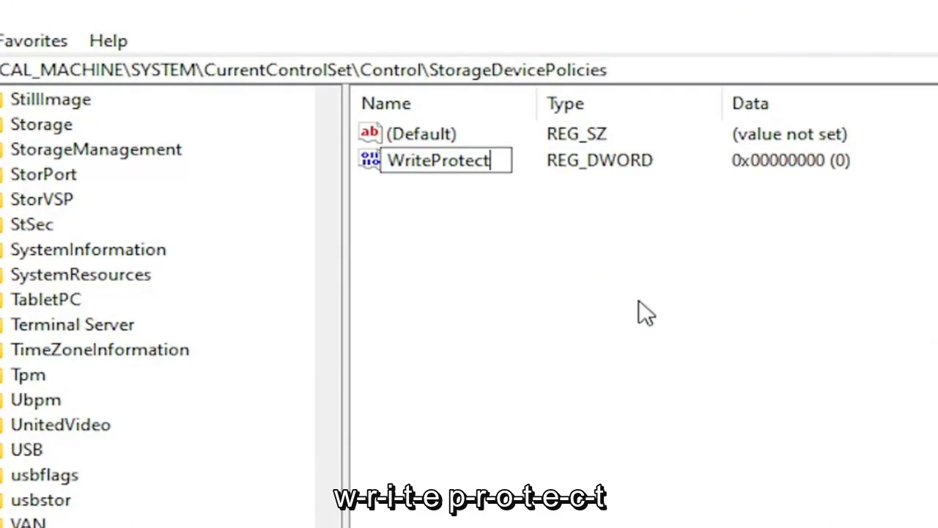
key(Return)
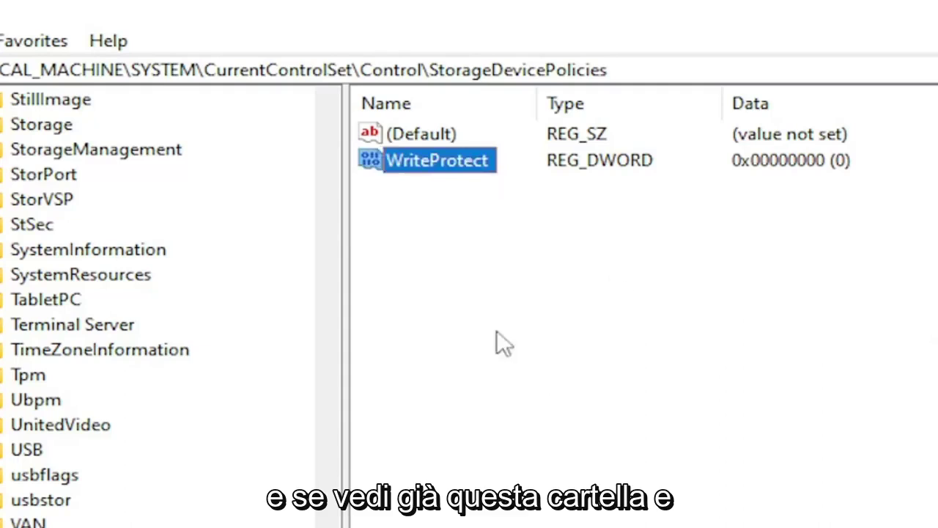
click(497, 341)
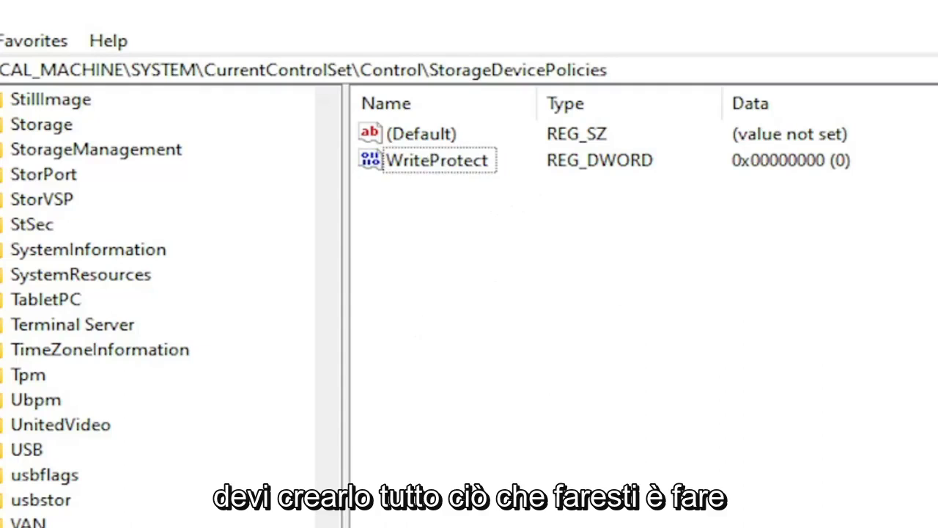
click(473, 175)
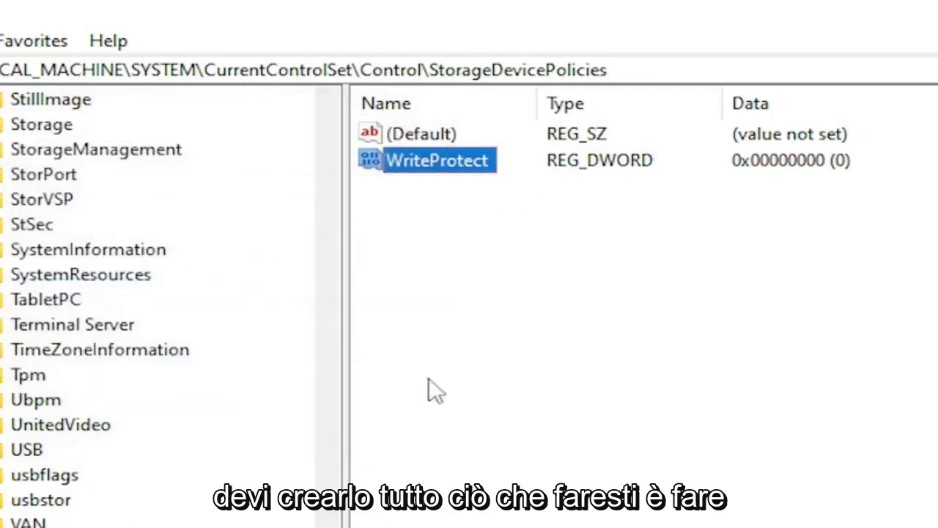
double_click(430, 166)
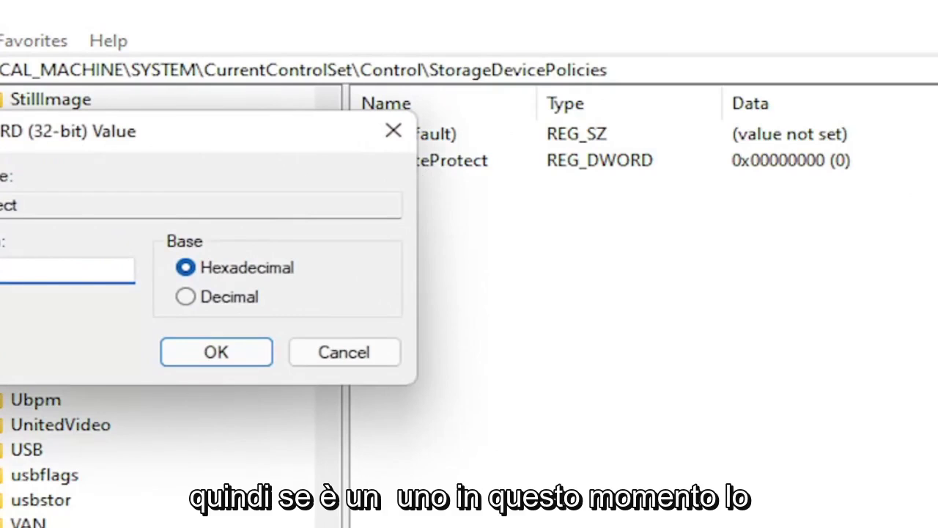
click(220, 352)
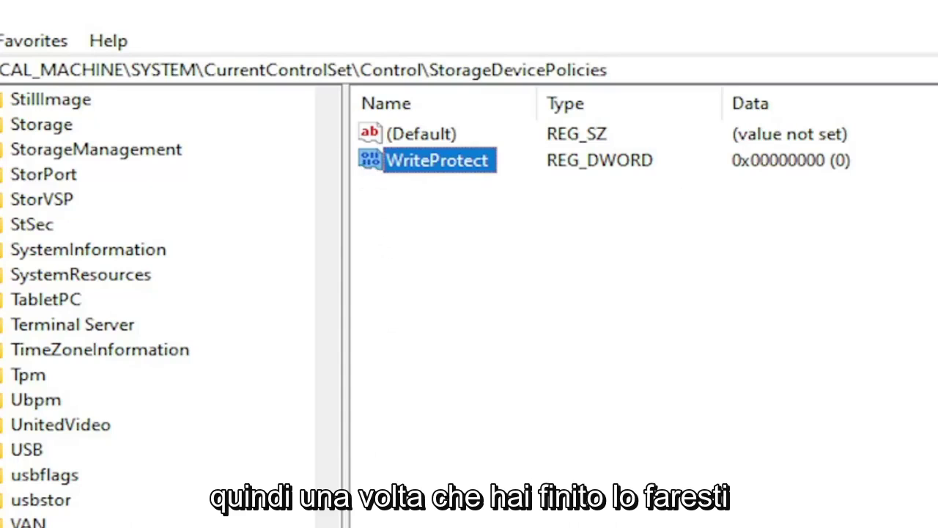
Collapse the key tree, close Registry Editor, and bring up Start's power options to restart
scroll(158, 294, up, 9)
scroll(157, 293, up, 8)
scroll(158, 293, up, 10)
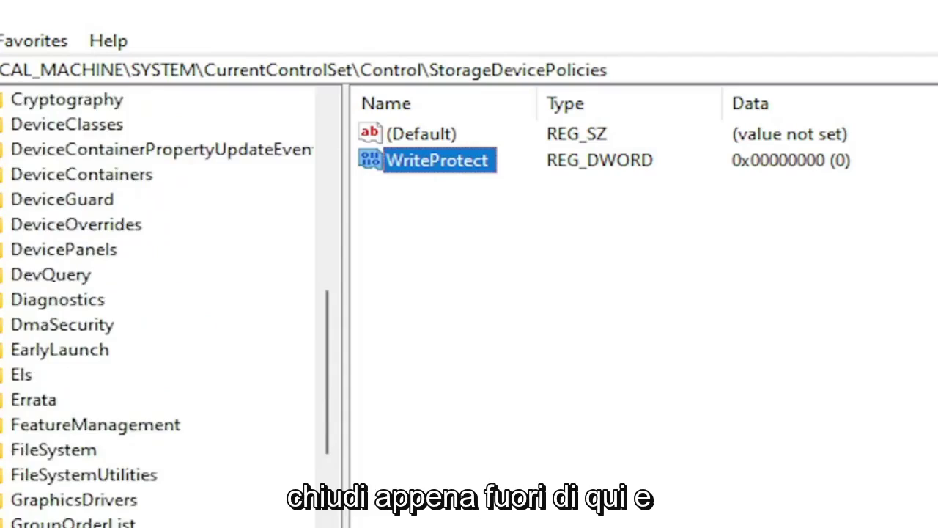
scroll(158, 293, up, 10)
key(Left)
key(Left)
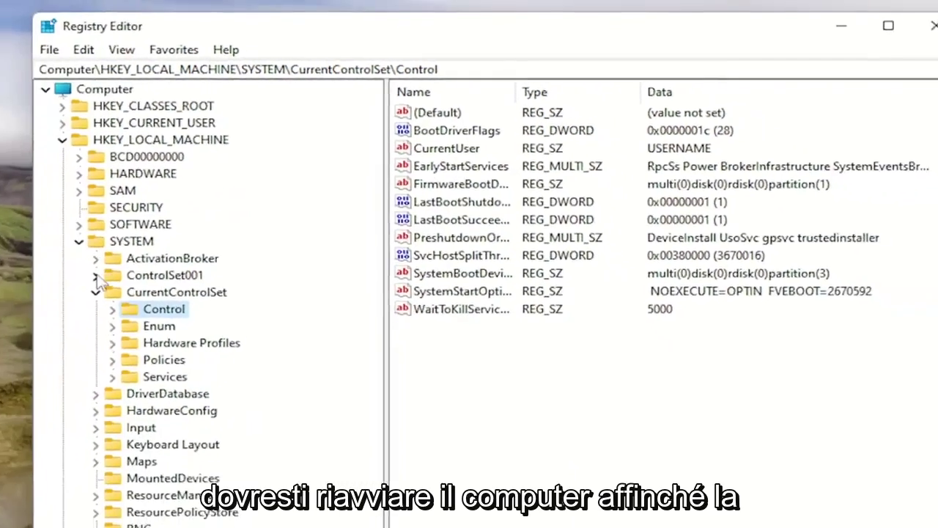
key(Left)
key(Left)
key(Left)
key(Left)
key(Left)
key(Left)
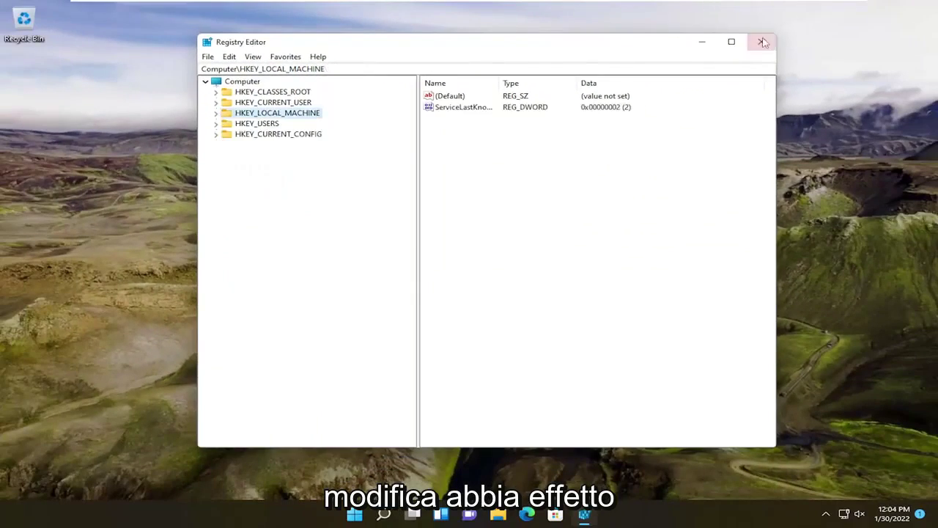
click(790, 39)
right_click(369, 514)
mouse_move(366, 467)
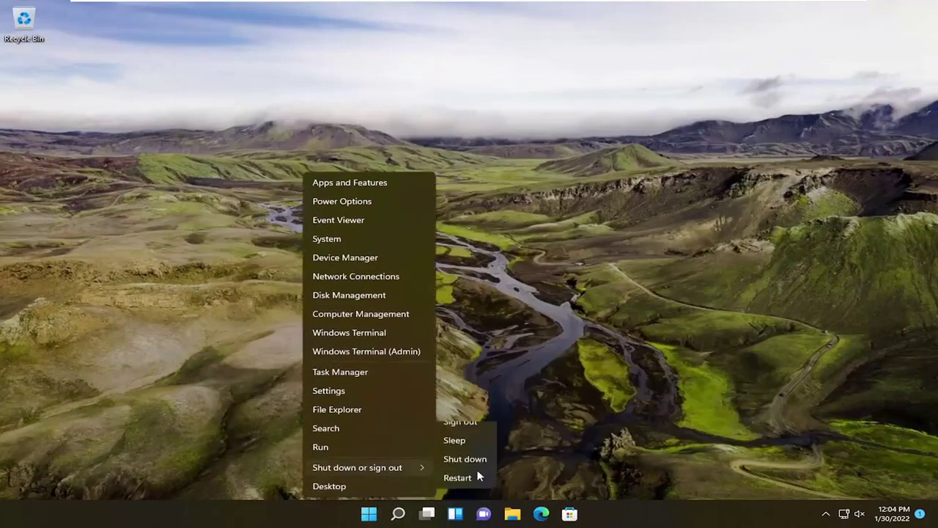